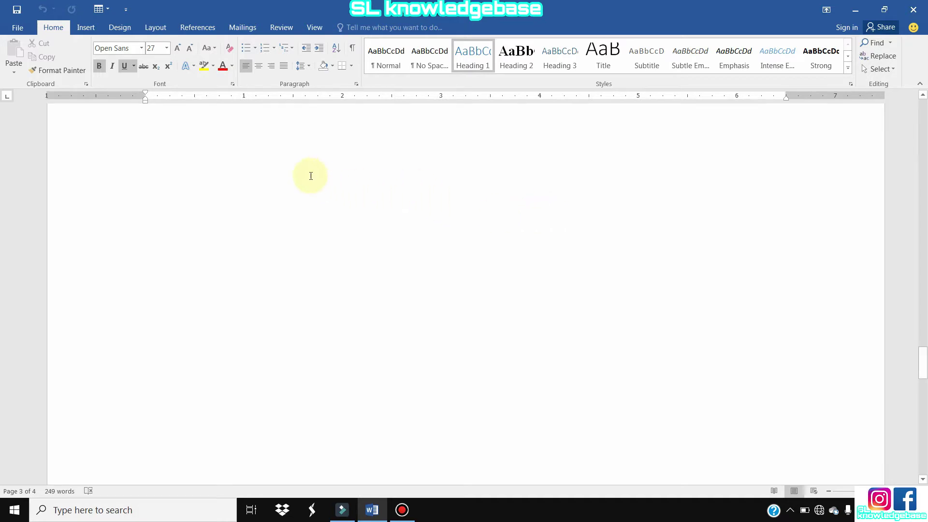
- Draw a large 1.95" by 3.4" rectangle shape on page 3
left_click(87, 28)
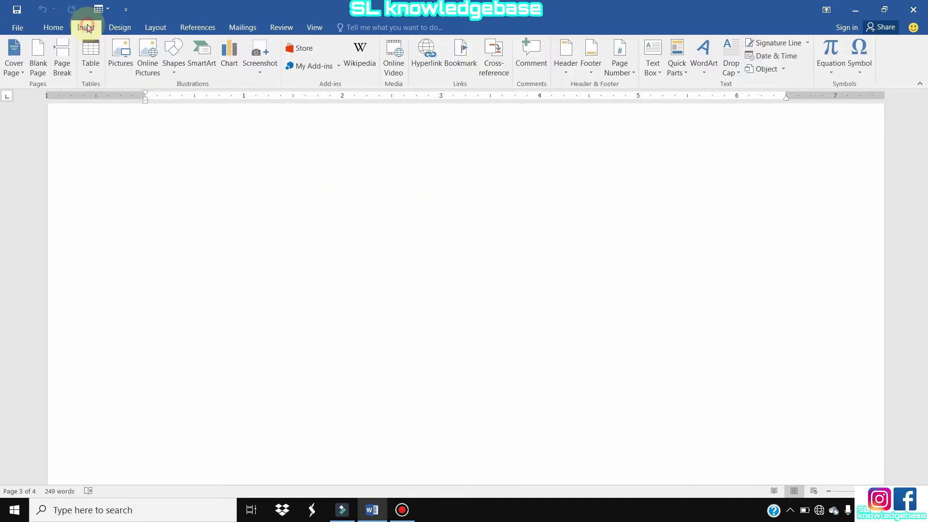
left_click(174, 70)
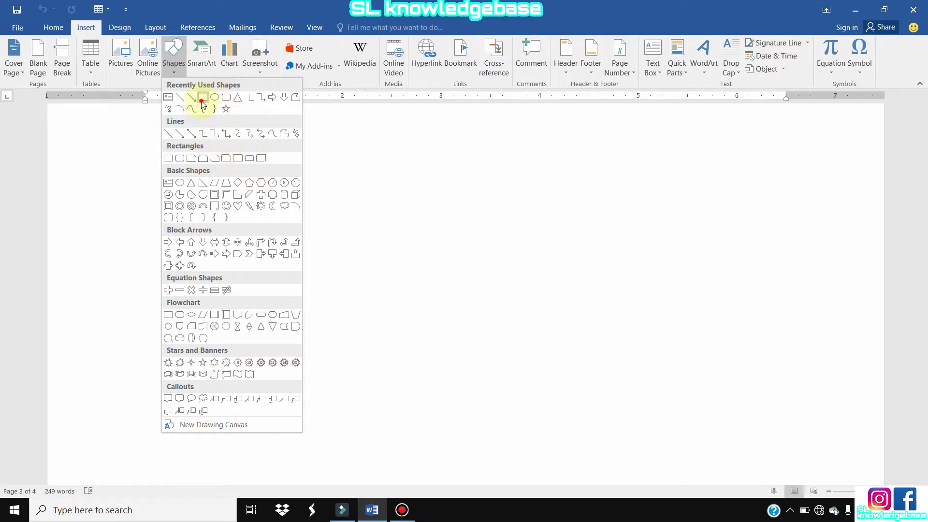
left_click(202, 99)
mouse_move(188, 217)
left_mouse_down()
mouse_move(477, 415)
mouse_move(523, 408)
left_mouse_up()
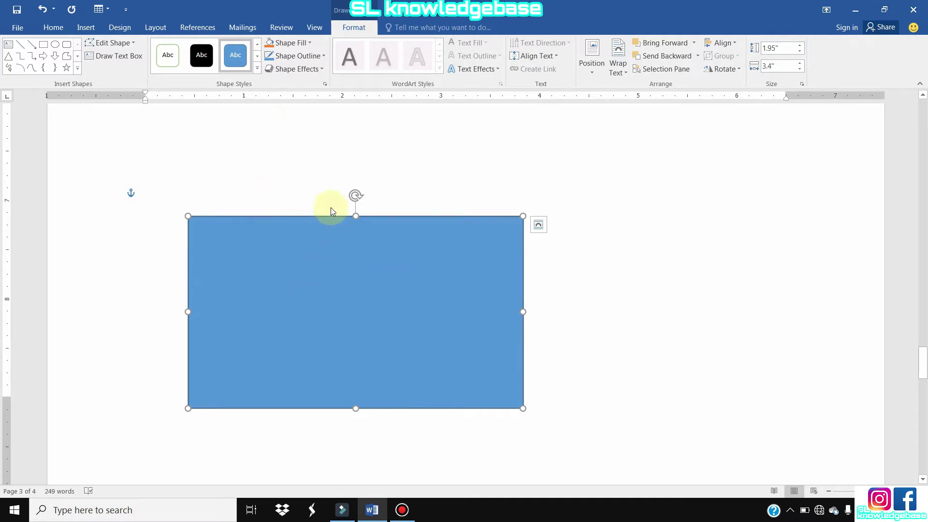
left_click(258, 68)
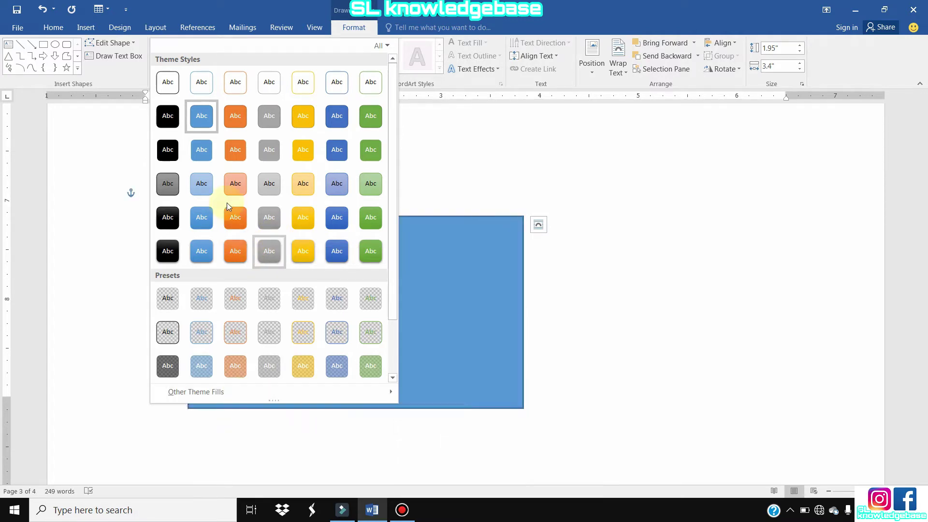
- Apply the light grey gradient shape style and a red outline to the rectangle
left_click(268, 183)
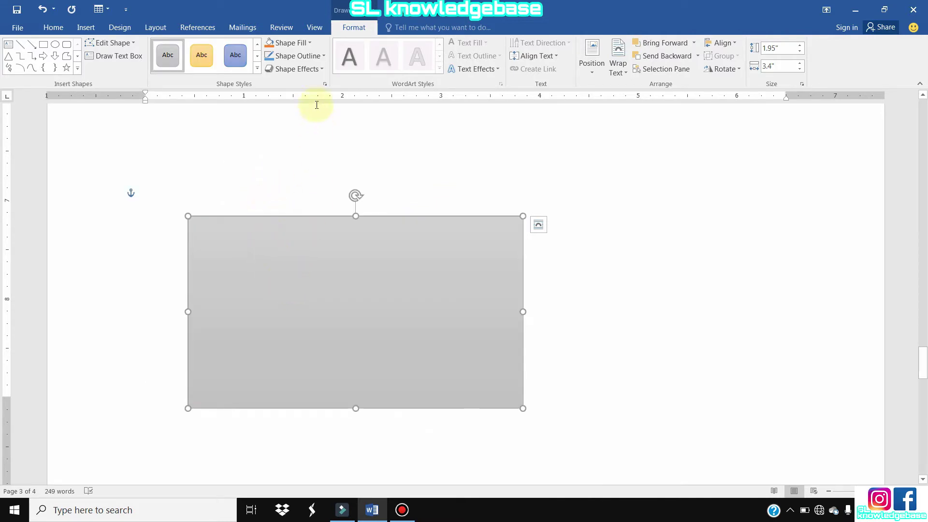
left_click(324, 57)
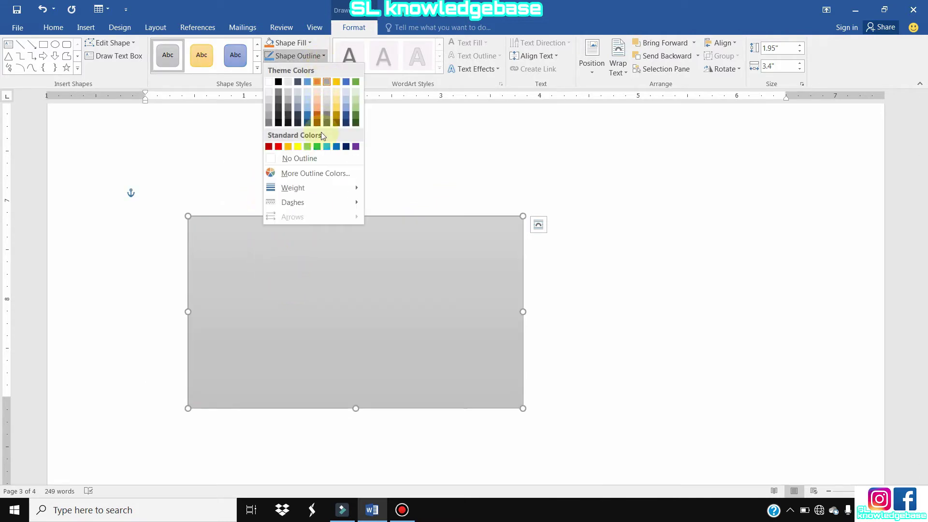
left_click(278, 147)
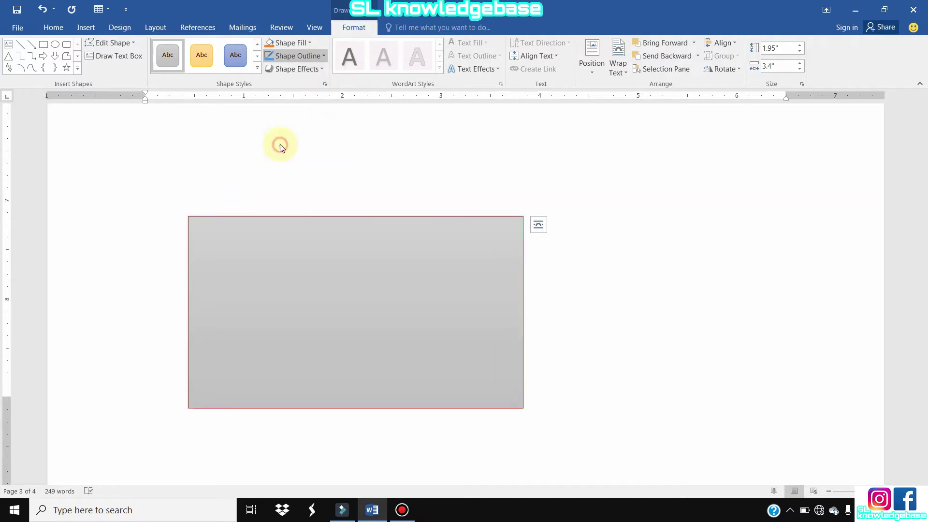
left_click(318, 69)
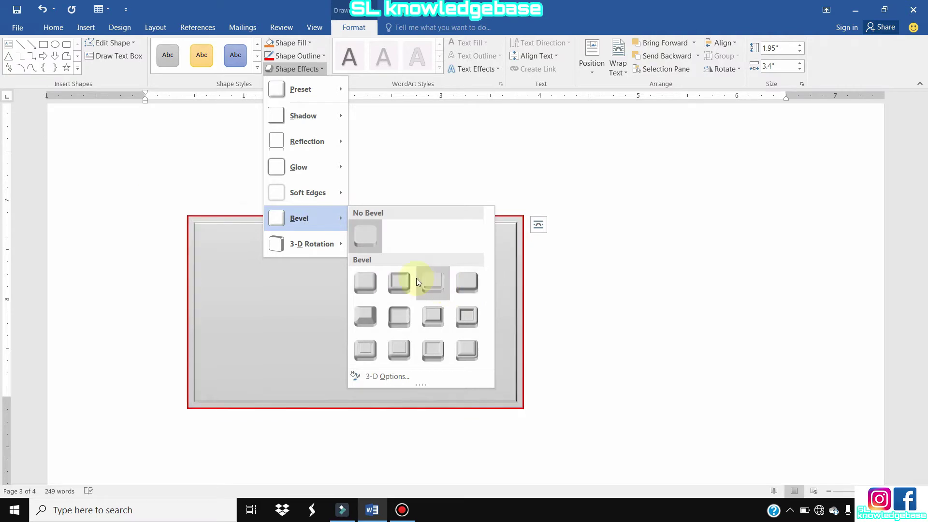
mouse_move(312, 244)
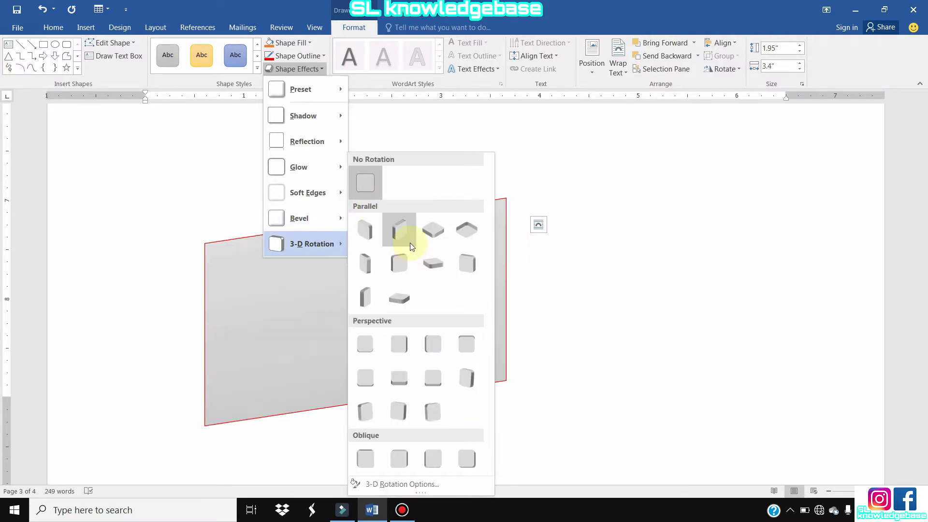
- Close the 3-D Rotation options unapplied and nudge the rectangle slightly up and right
left_click(468, 454)
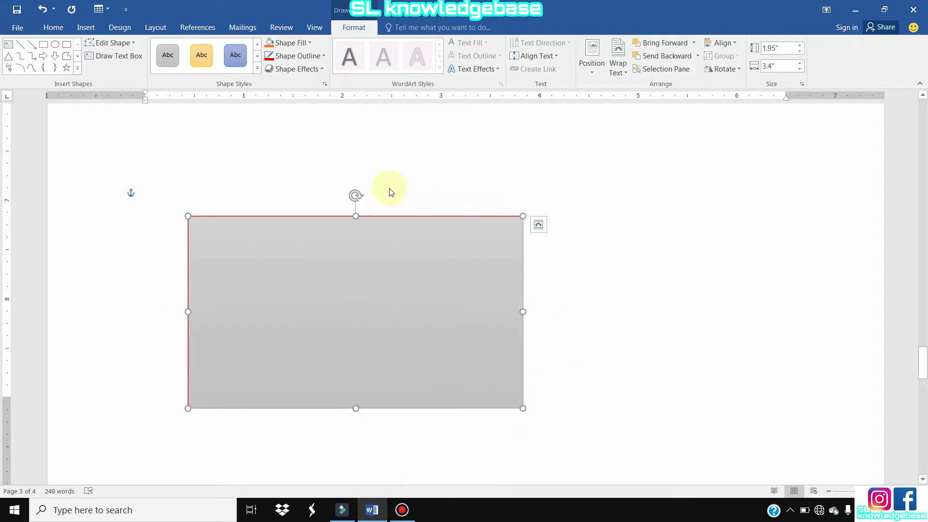
left_click_drag(350, 265, 399, 246)
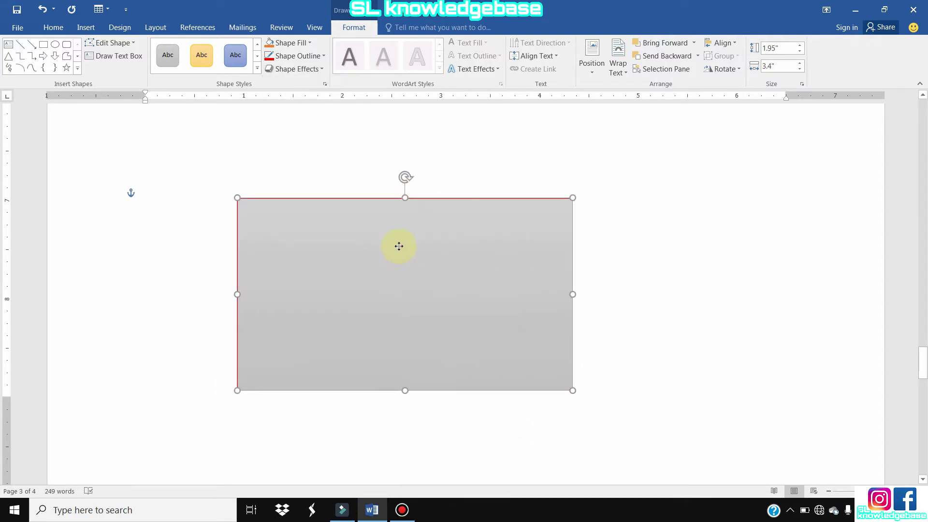
- Add the text 'SL knowledge base' inside the rectangle and centre it
right_click(393, 241)
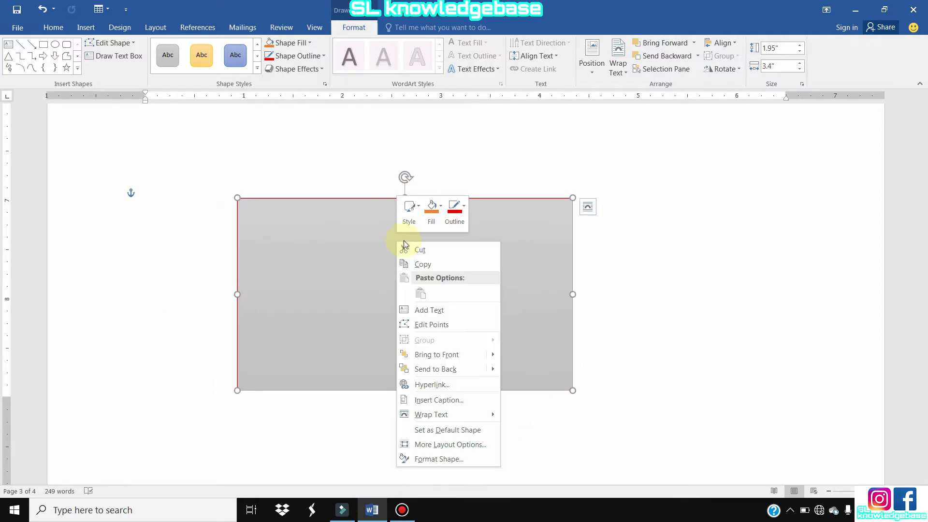
left_click(441, 315)
key("ctrl+z")
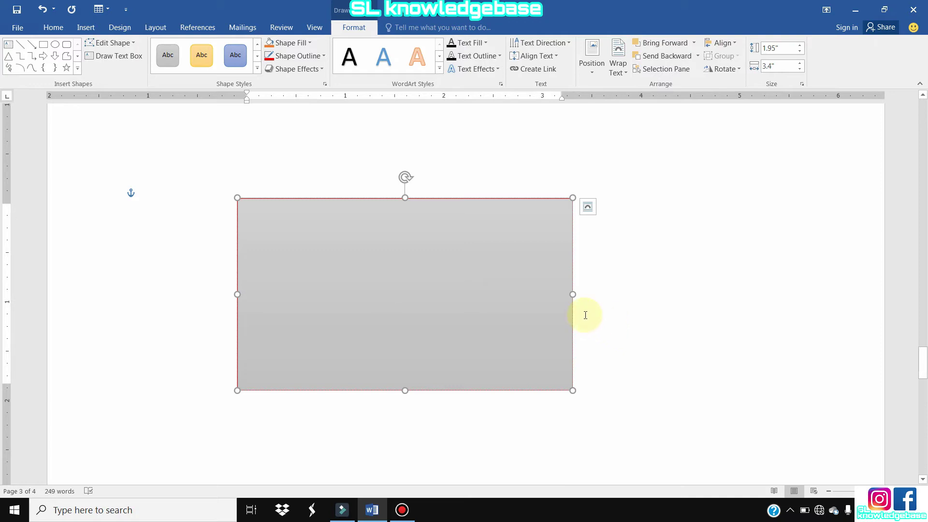
type("SL")
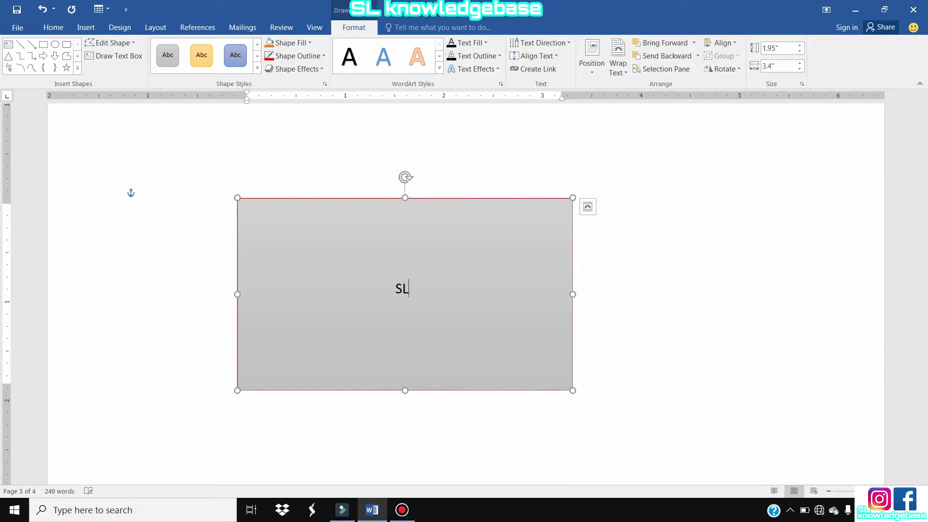
type(" knowledge base")
triple_click(404, 286)
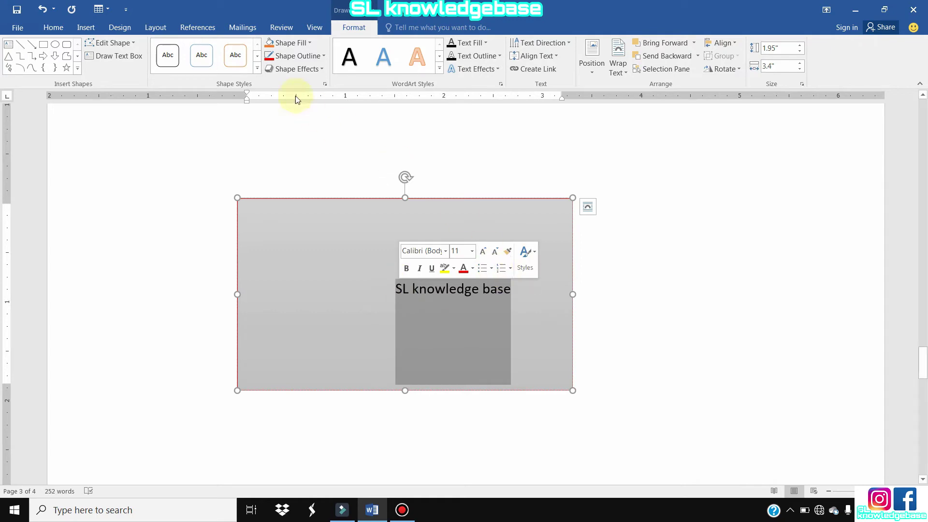
left_click(53, 28)
left_click(259, 66)
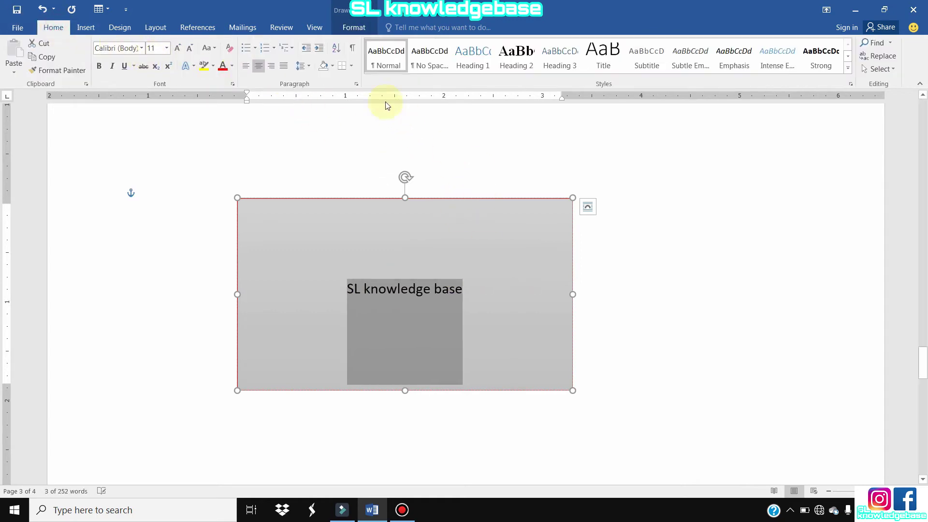
left_click(355, 27)
- Make the text red with a yellow outline and warp it into arched lettering
left_click(463, 44)
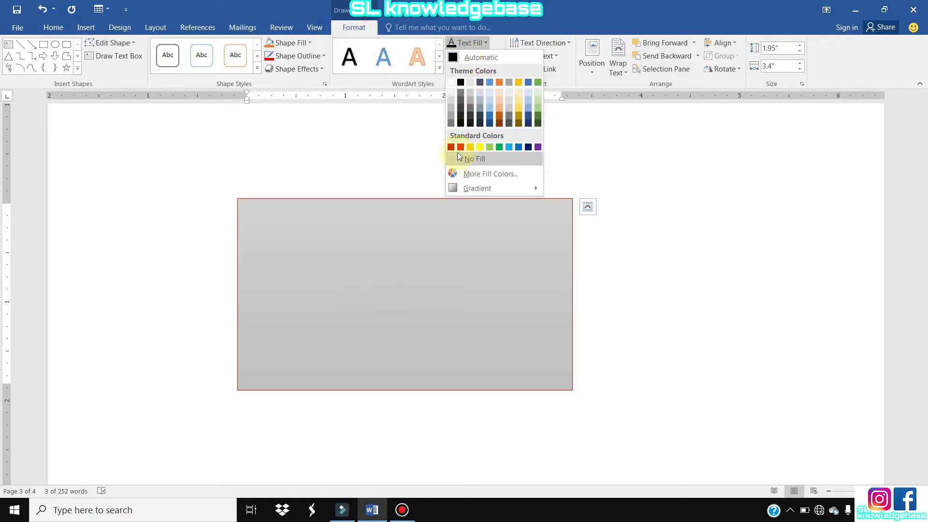
left_click(460, 148)
left_click(480, 57)
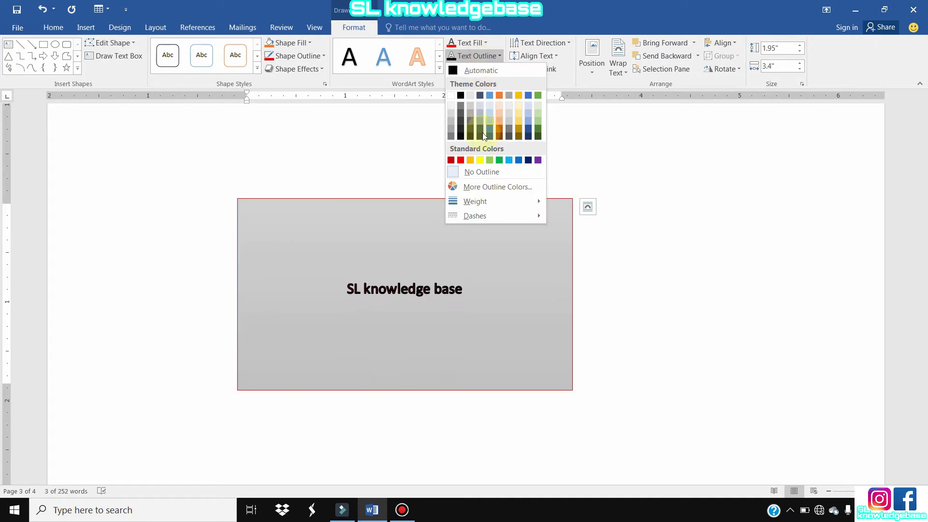
left_click(465, 169)
left_click(479, 56)
left_click(480, 160)
left_click(499, 75)
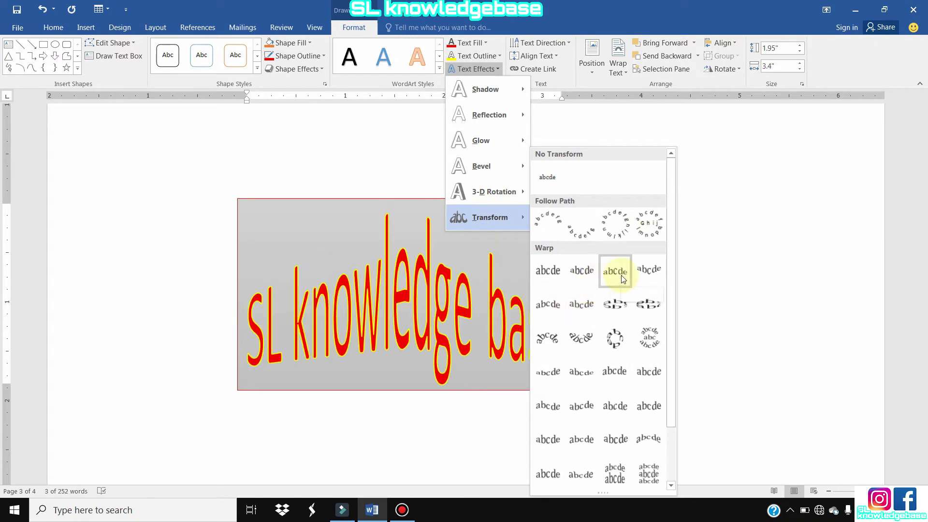
left_click(622, 275)
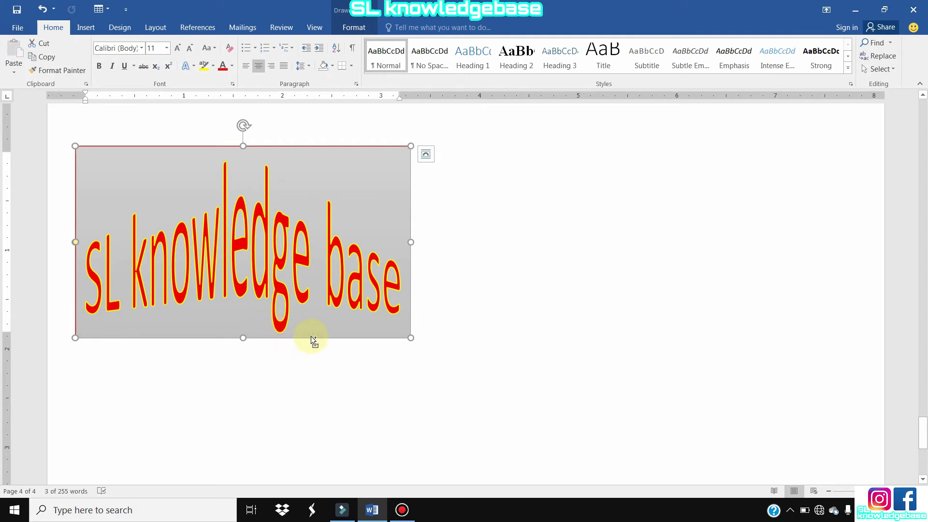
- Duplicate the WordArt box to its right, then copy both boxes below
left_click_drag(311, 336, 700, 341, "ctrl")
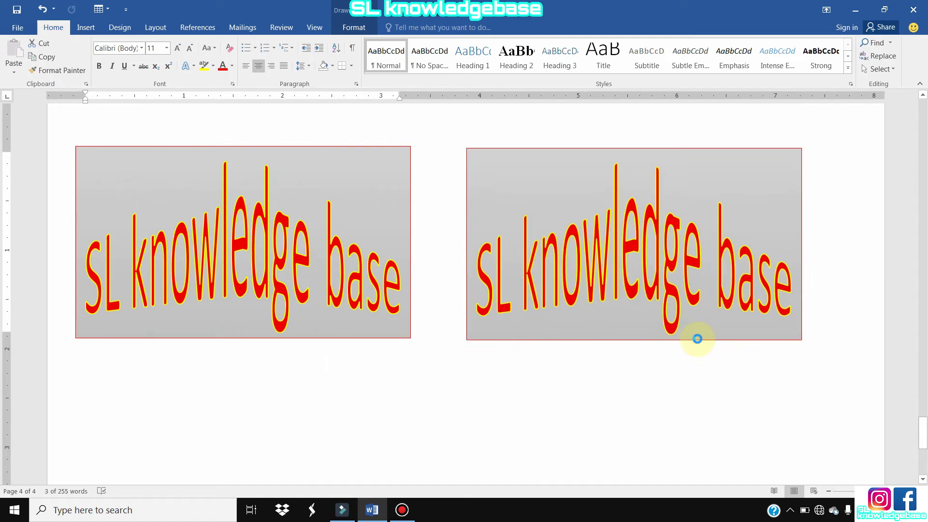
scroll(697, 339, "down", 1)
scroll(690, 325, "down", 4)
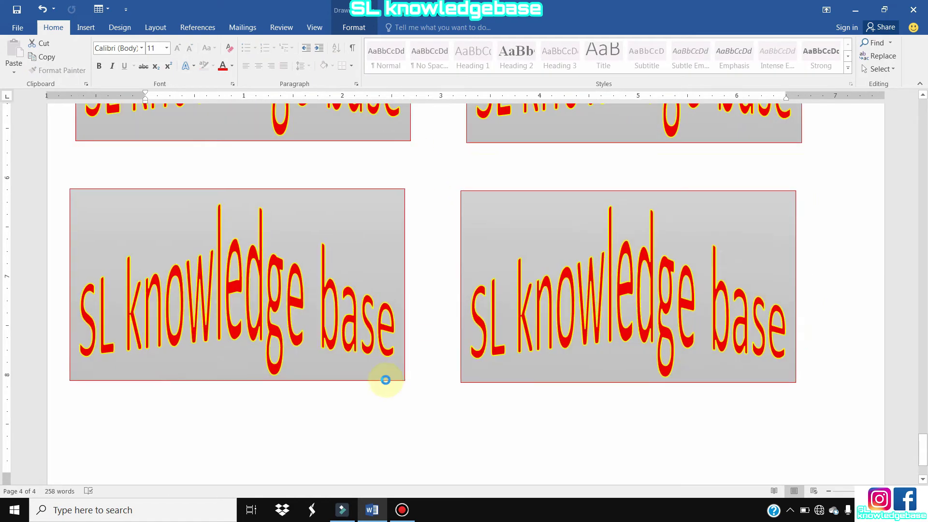
left_click_drag(393, 140, 393, 376, "ctrl")
scroll(397, 350, "down", 2)
scroll(372, 314, "down", 1)
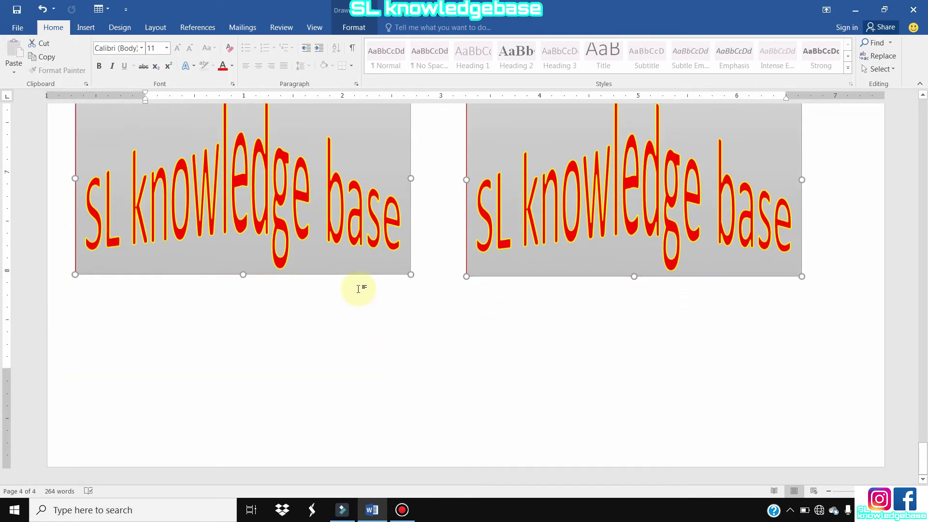
- Paste another copy of the WordArt boxes to complete the two-by-two grid
key("ctrl+v")
right_click(197, 249)
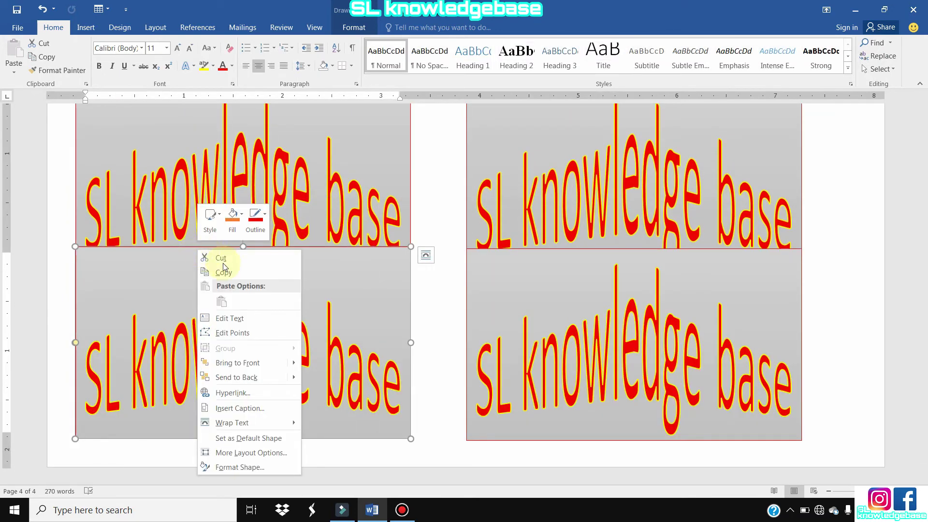
left_click(157, 263)
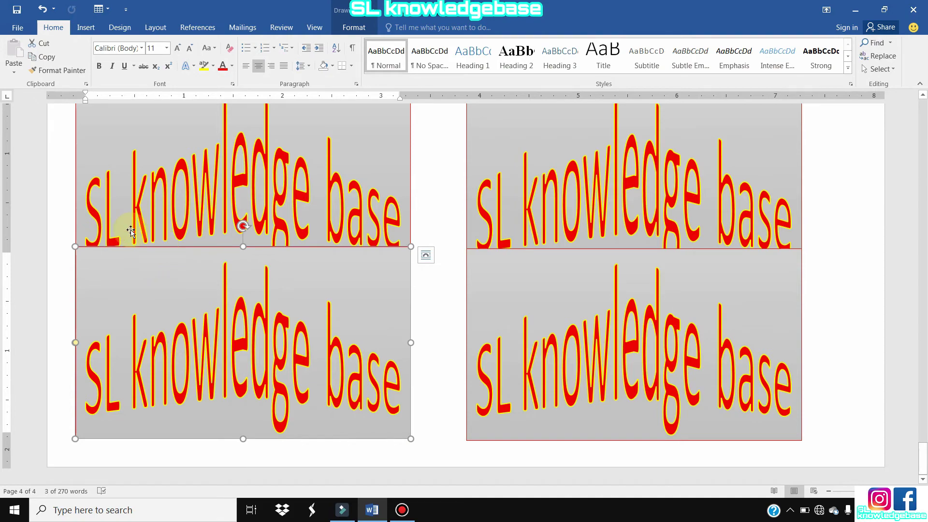
scroll(128, 227, "up", 5)
scroll(128, 227, "down", 2)
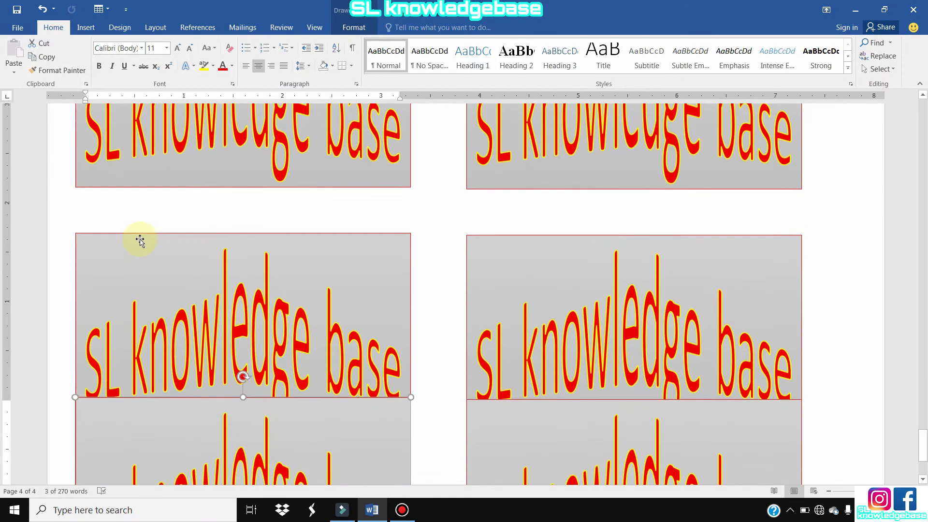
scroll(113, 219, "down", 3)
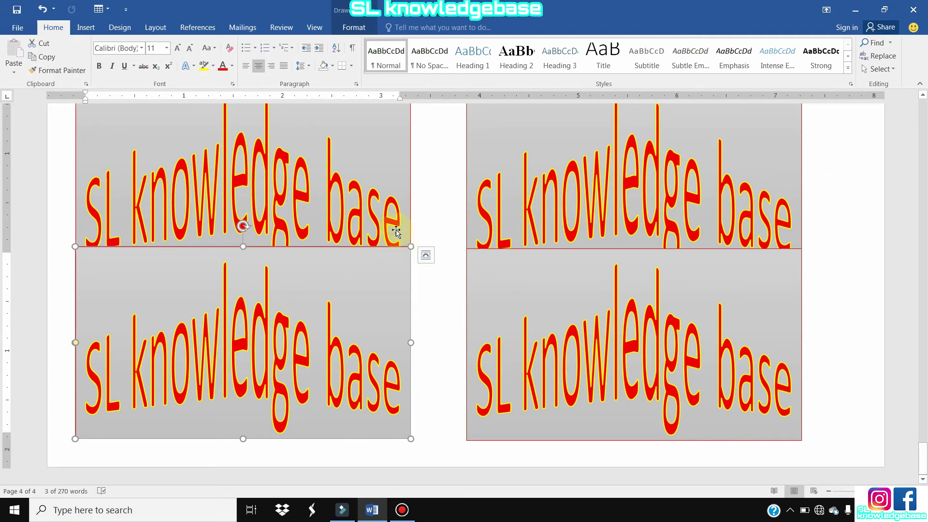
double_click(375, 219)
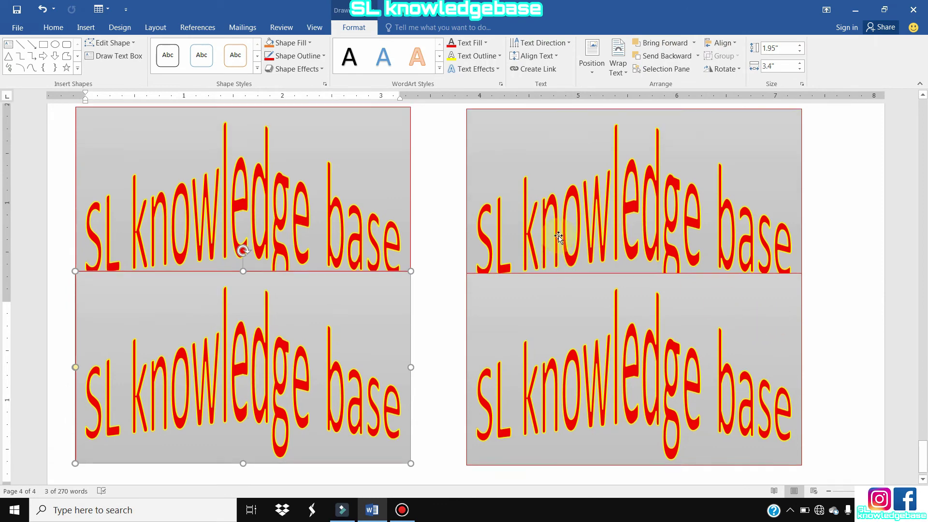
scroll(556, 237, "up", 2)
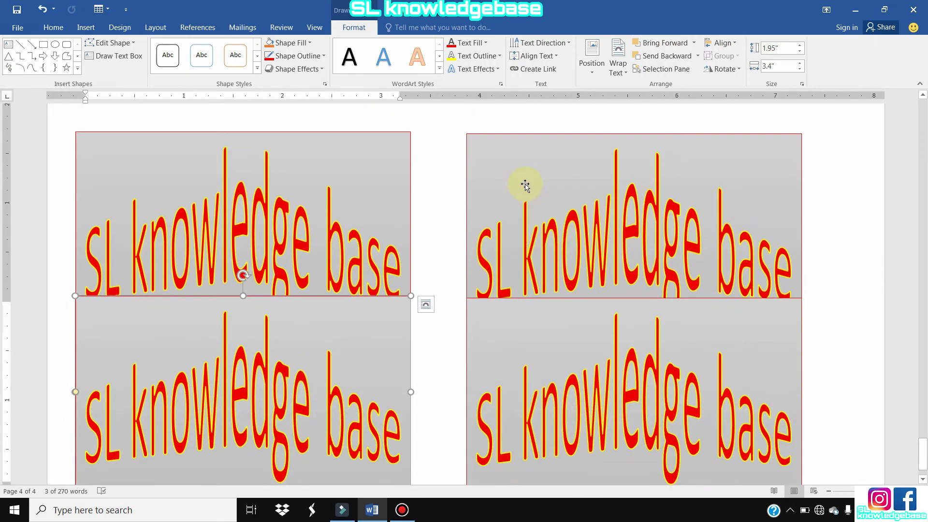
left_click(53, 28)
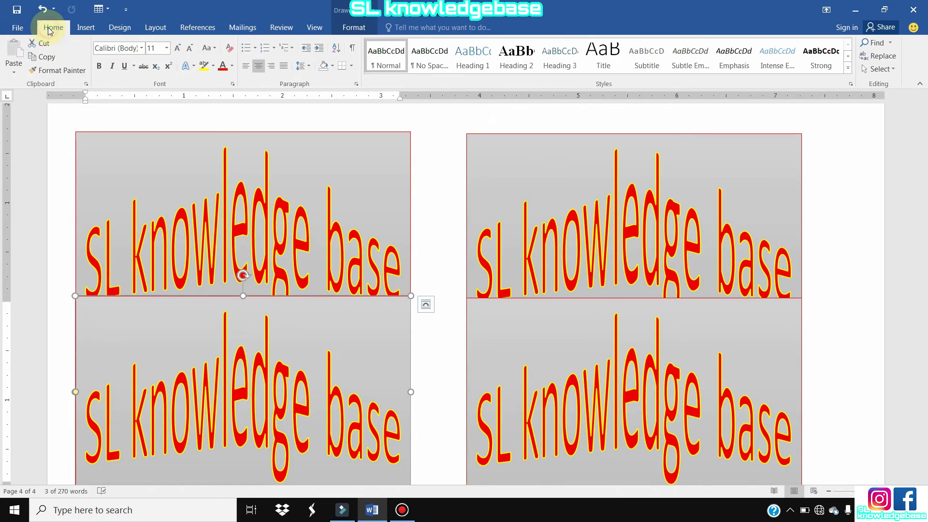
- Rotate the SL knowledge base WordArt box to a tilted angle beside the blue arrow
left_click(77, 29)
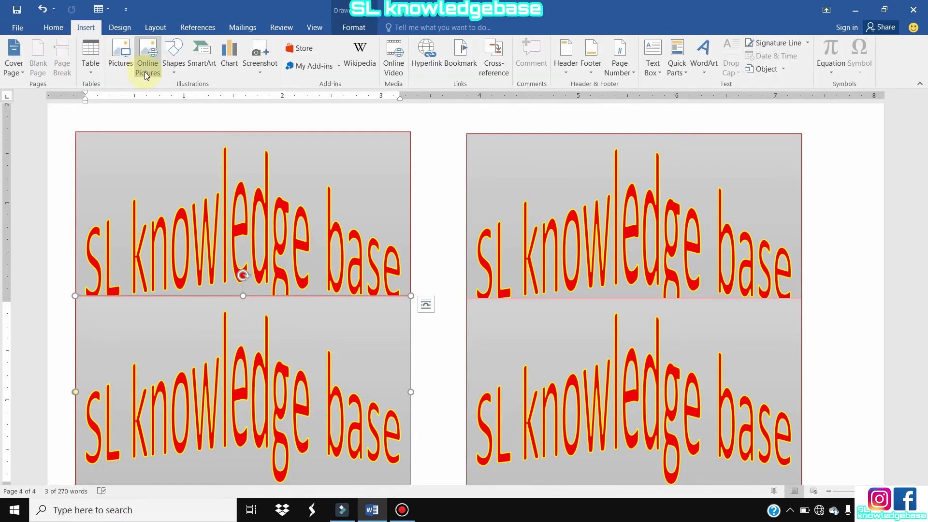
left_click(174, 67)
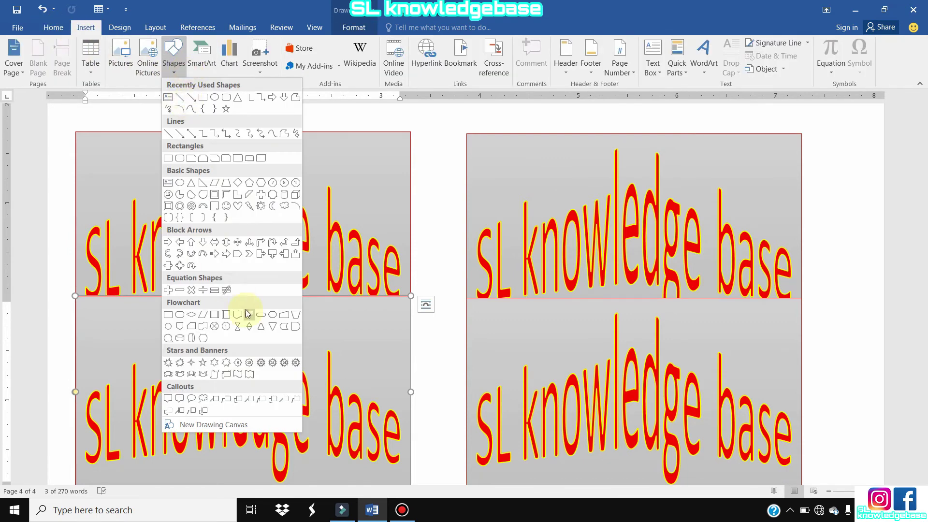
left_click(413, 221)
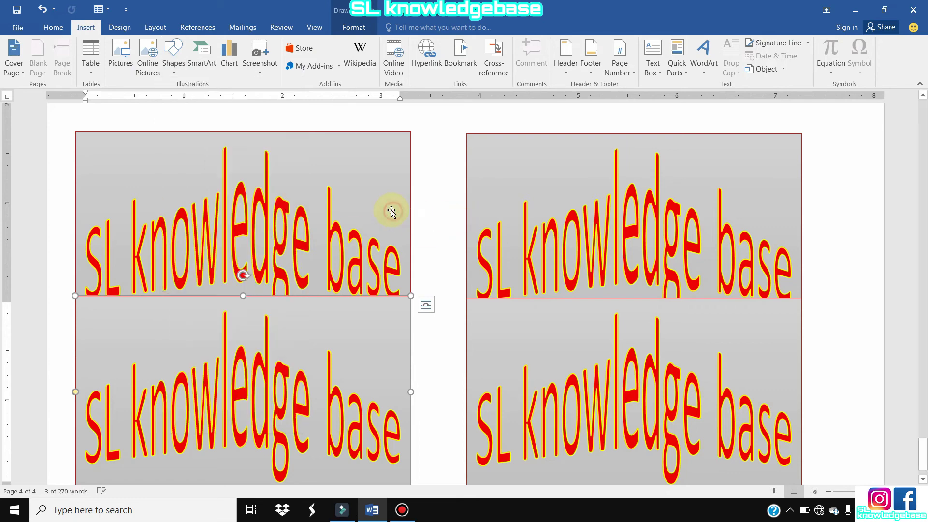
scroll(382, 218, "down", 2)
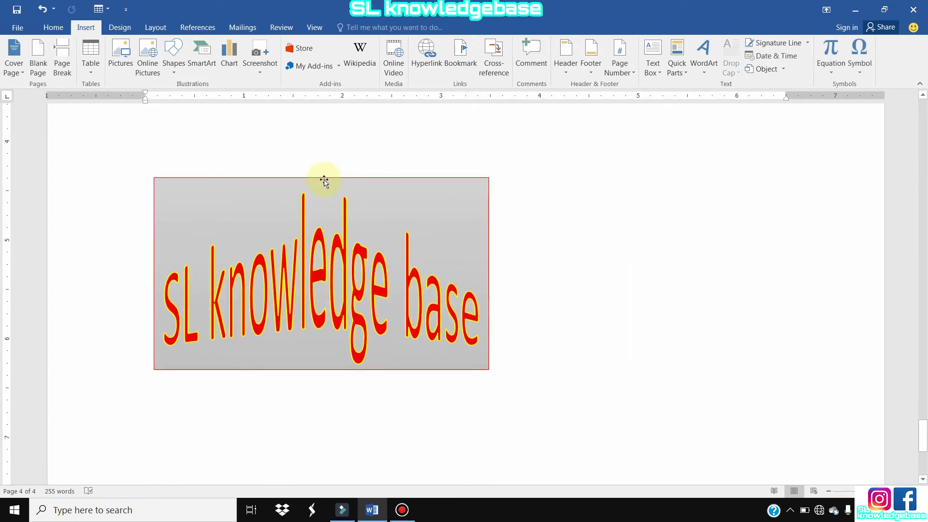
left_click(325, 187)
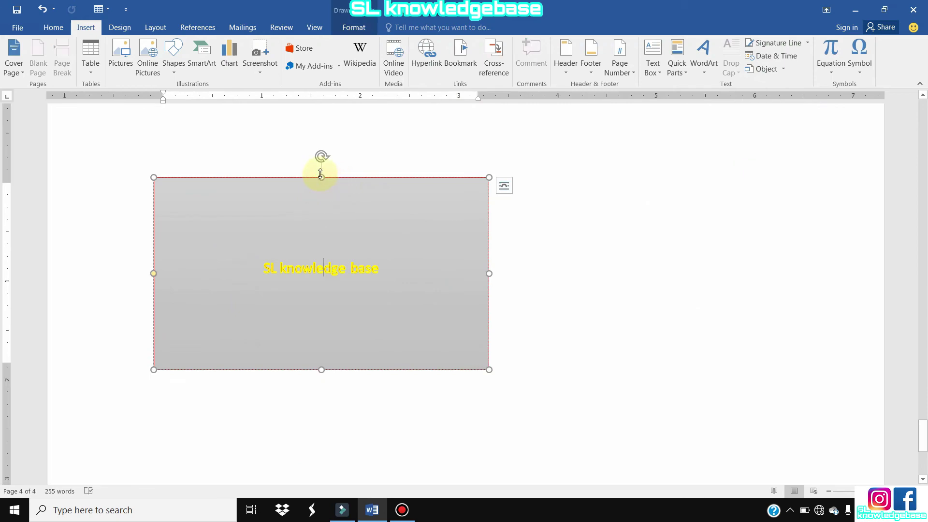
mouse_move(320, 159)
left_mouse_down()
mouse_move(402, 282)
mouse_move(319, 200)
mouse_move(334, 202)
left_mouse_up()
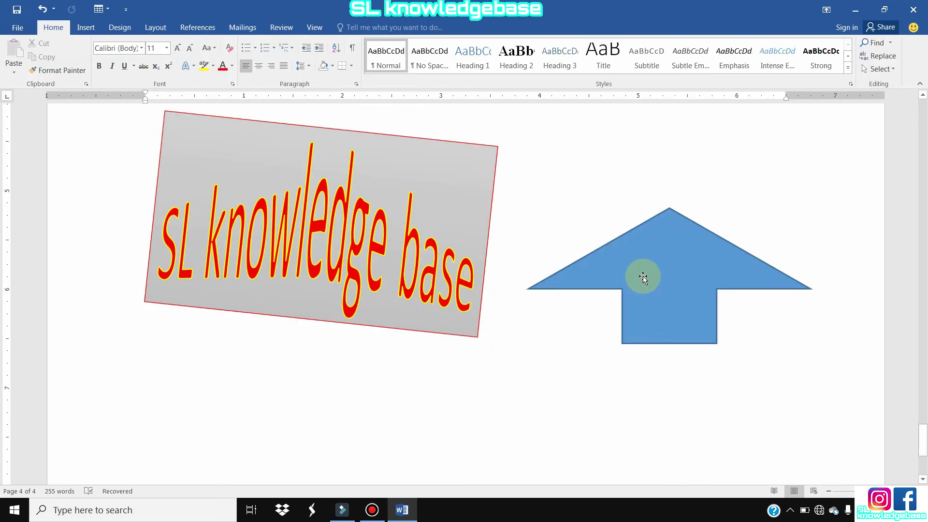
- Draw a blue cross shape below the tilted WordArt box
left_click(85, 27)
left_click(172, 62)
left_click(255, 193)
scroll(442, 285, "down", 4)
scroll(441, 286, "down", 1)
mouse_move(427, 220)
left_mouse_down()
mouse_move(451, 253)
mouse_move(547, 319)
left_mouse_up()
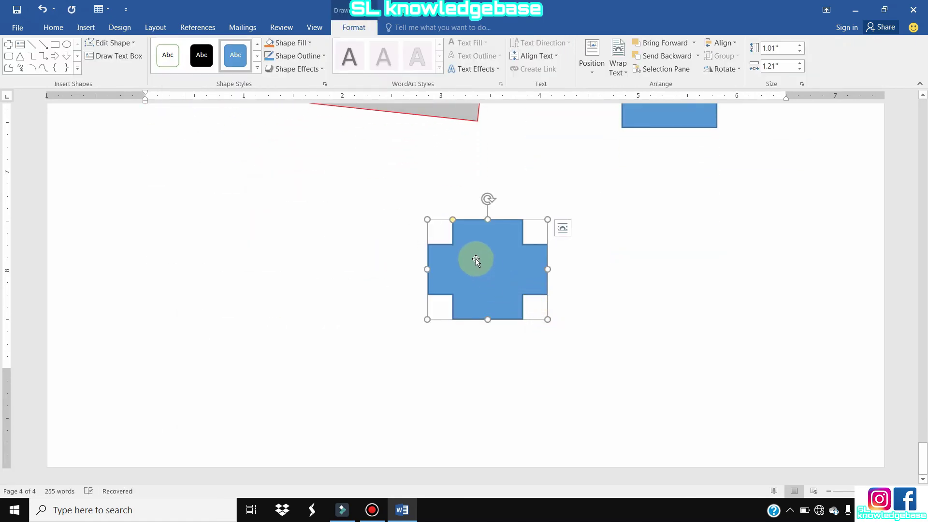
- Try thinning the cross's arms with its adjustment handle, then undo the change
left_click(524, 352)
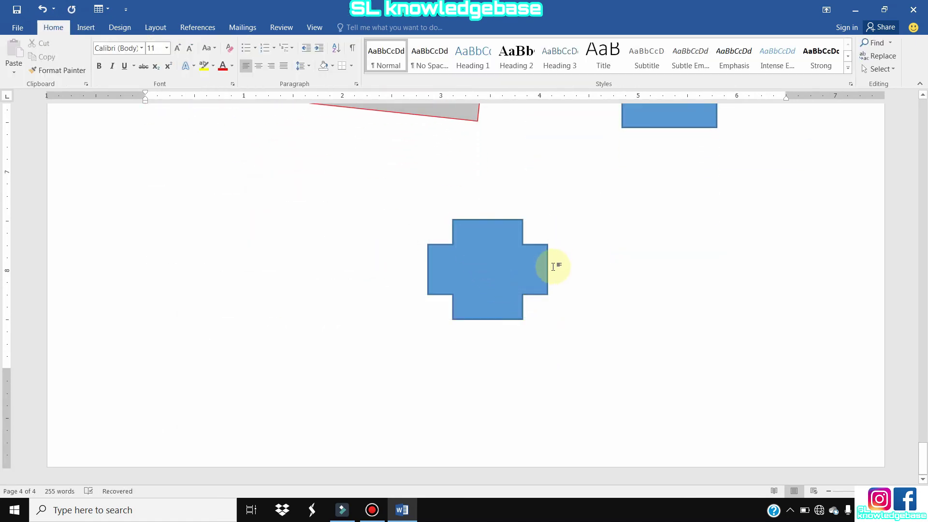
left_click(520, 262)
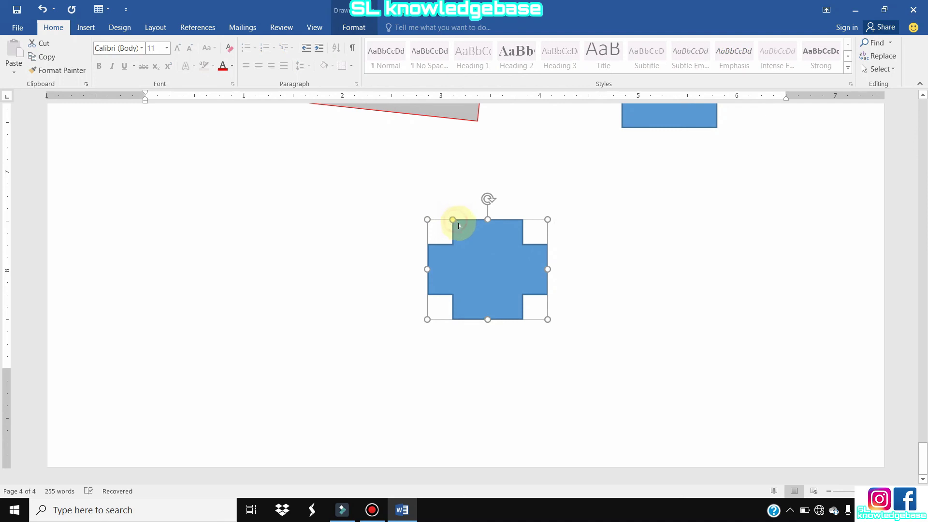
left_click_drag(455, 222, 468, 236)
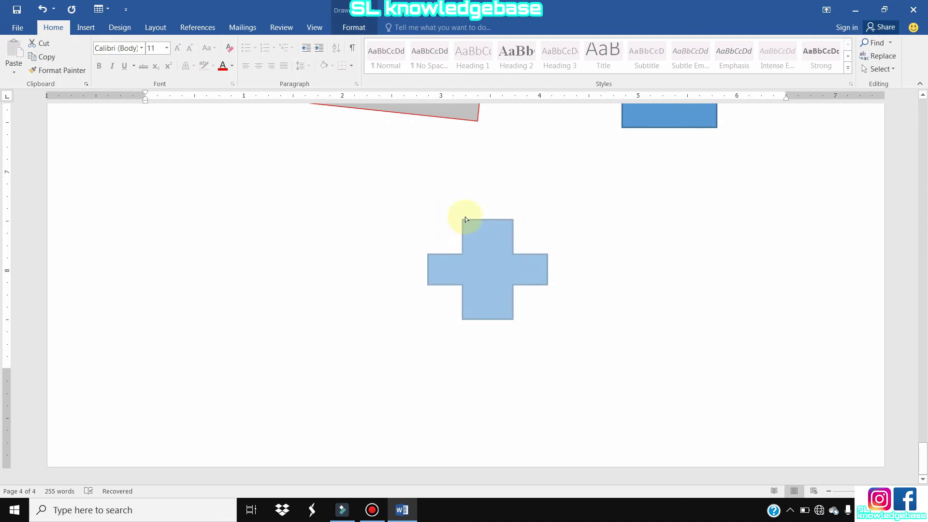
left_click_drag(468, 236, 465, 213)
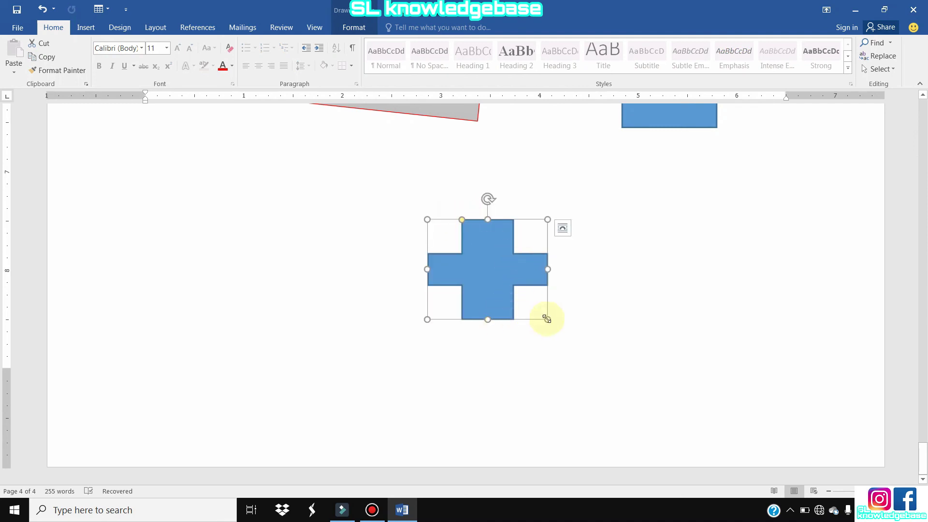
key("ctrl+z")
left_click(520, 262)
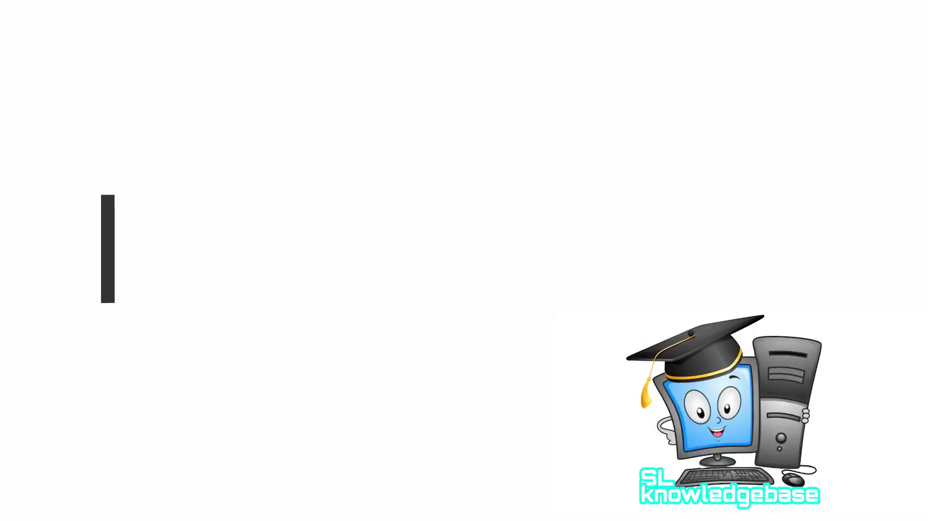